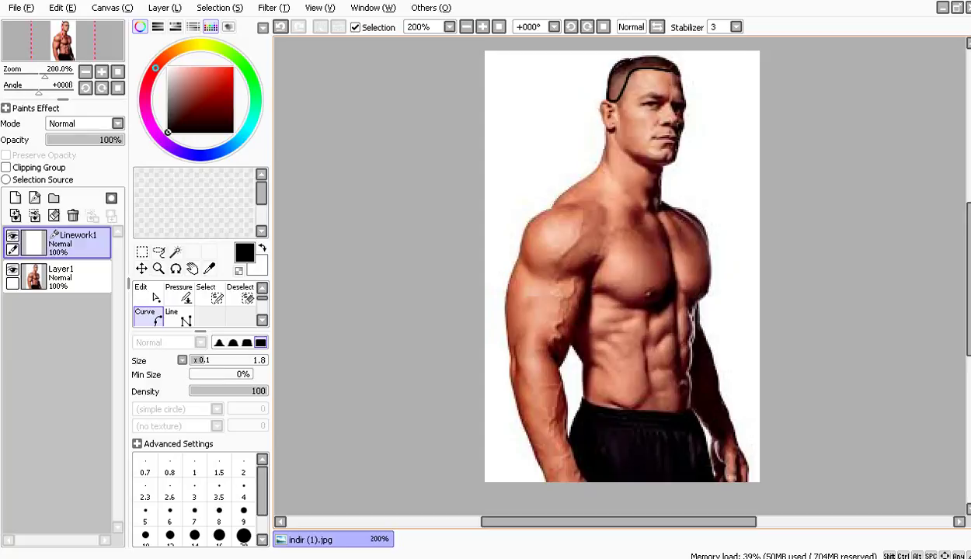
Trace the ear, jaw and face outline as curves on the linework layer, briefly hiding the photo layer to check the lines
left_click(642, 56)
left_click(602, 106)
left_click(606, 127)
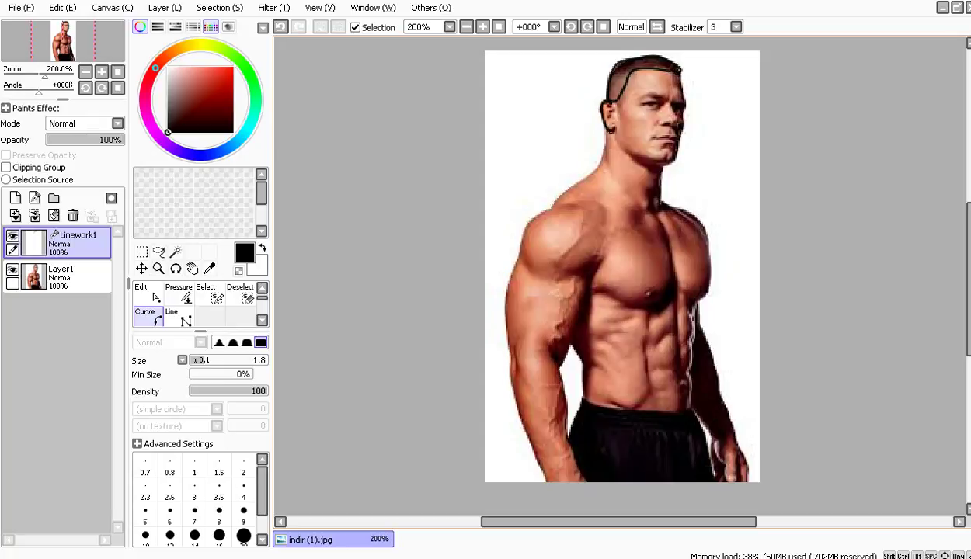
left_click(614, 130)
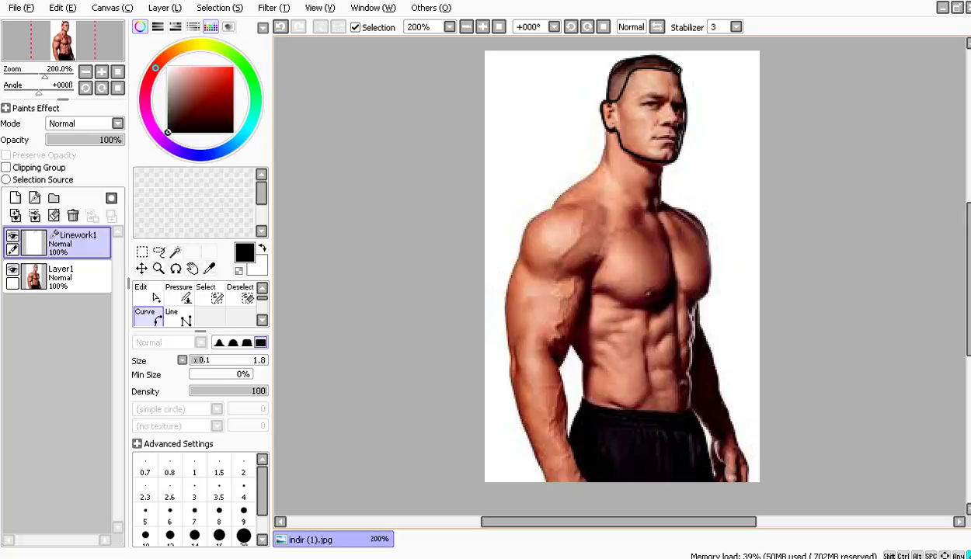
left_click(62, 277, "ctrl")
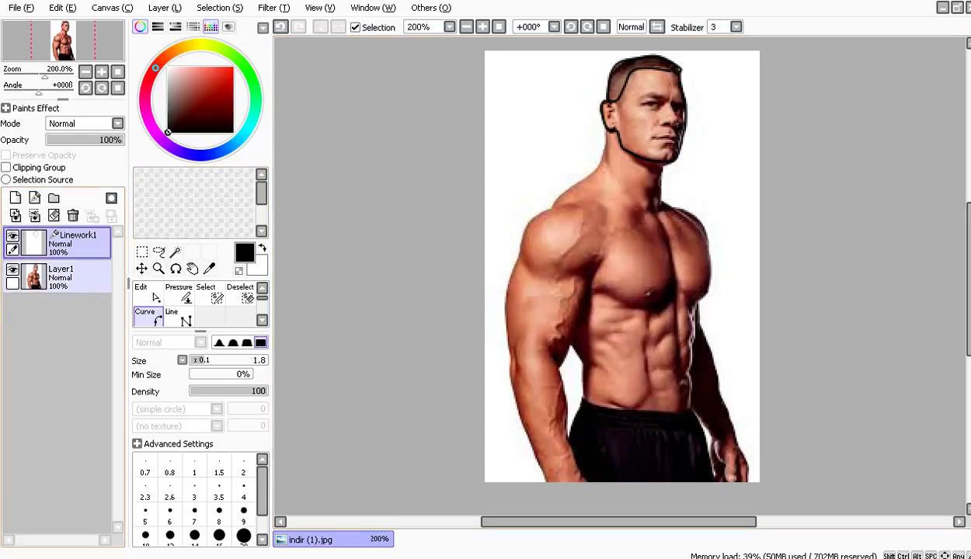
left_click(12, 269)
left_click(13, 269)
left_click(63, 277, "ctrl")
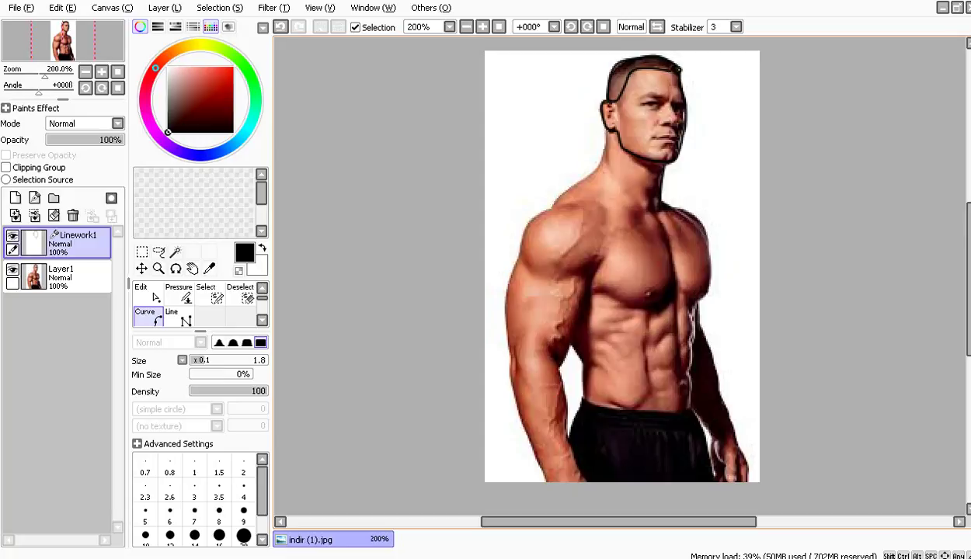
Trace the back of the neck down to the near shoulder, and add the curved line beneath the jaw
left_click(608, 132)
left_click(605, 152)
left_click(597, 172)
left_click(580, 182)
left_click(564, 191)
double_click(553, 208)
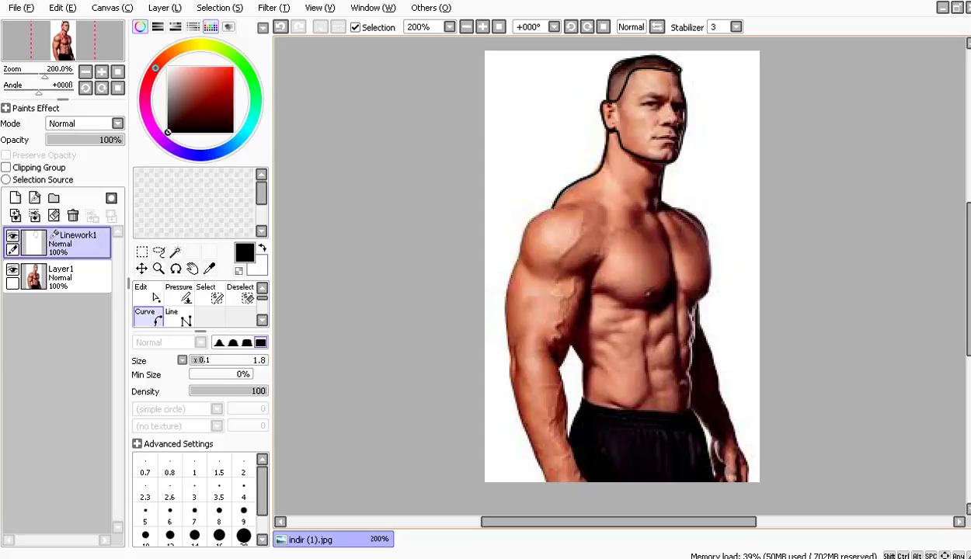
left_click(553, 209)
key("Return")
left_click(610, 140)
left_click(619, 157)
left_click(553, 209)
left_click(543, 211)
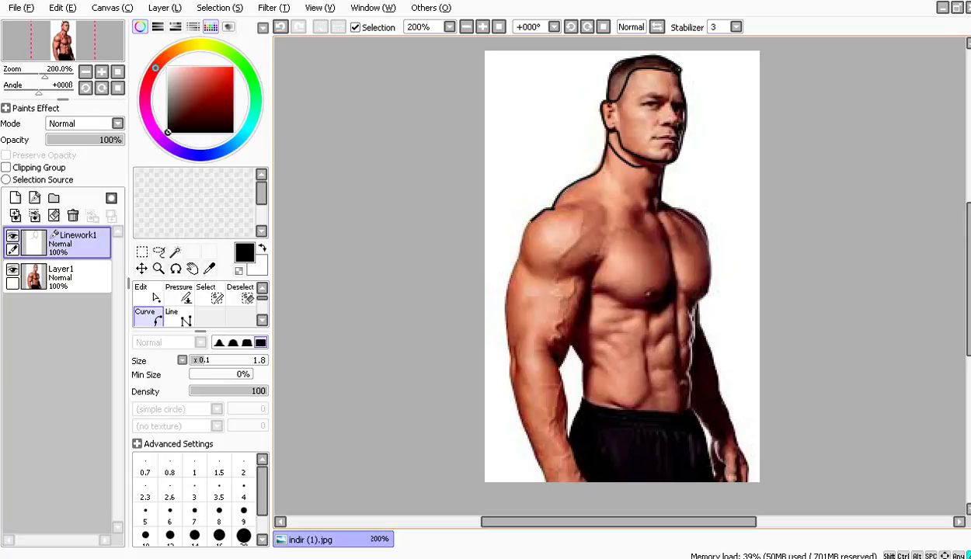
left_click(519, 233)
key("ctrl+z")
left_click(524, 227)
left_click(521, 242)
left_click(518, 265)
key("ctrl+z")
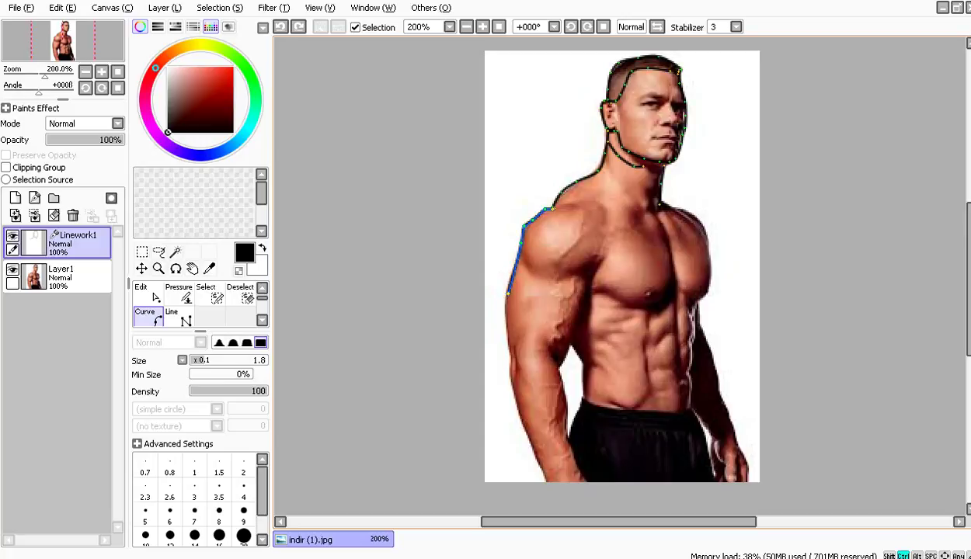
Trace the outer contour of the near shoulder and arm down to the canvas edge, with a short crease near the elbow
left_click(541, 211)
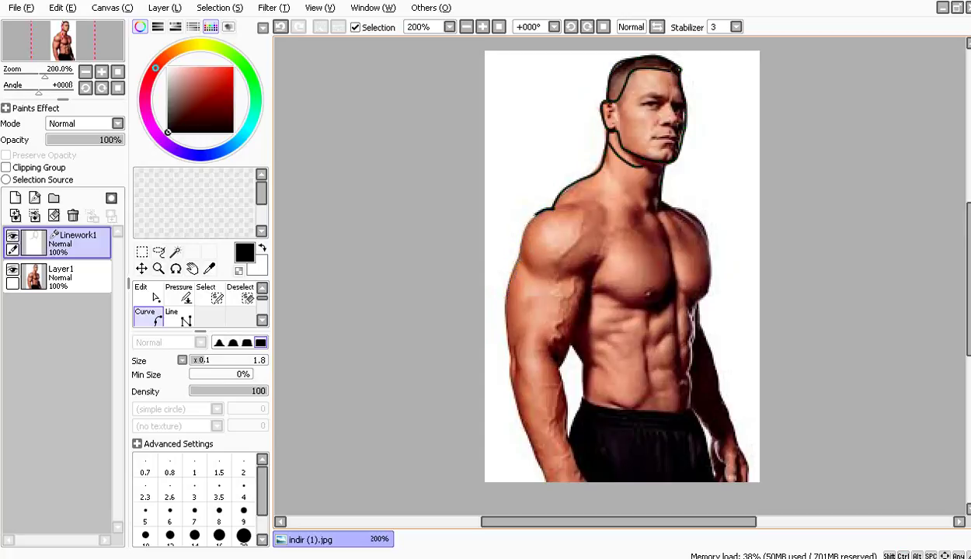
left_click(528, 222)
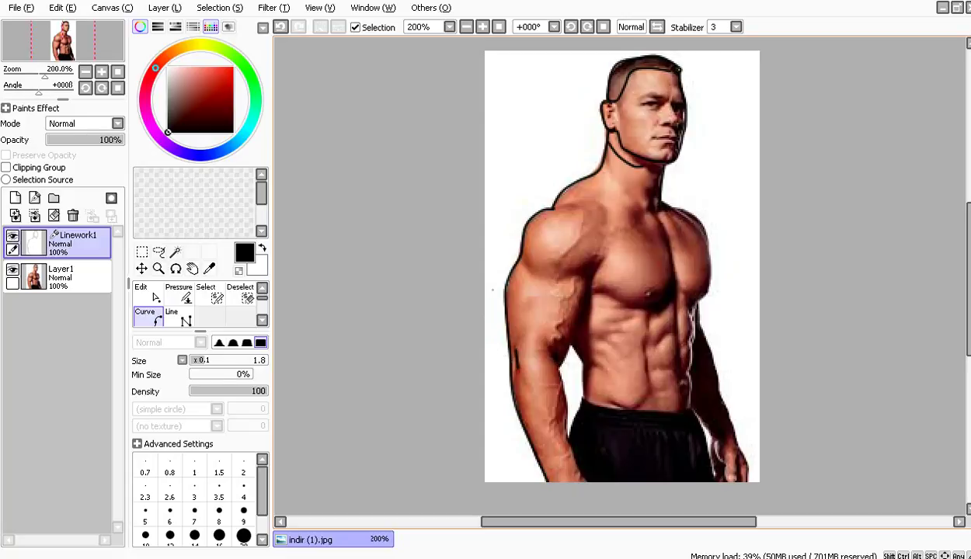
scroll(513, 241, "up", 1)
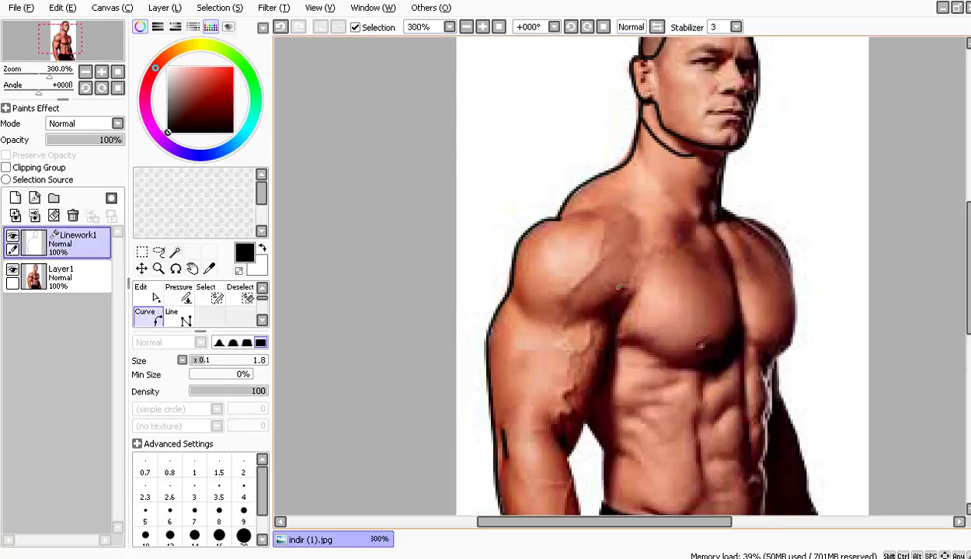
scroll(618, 287, "up", 1)
scroll(617, 287, "down", 3)
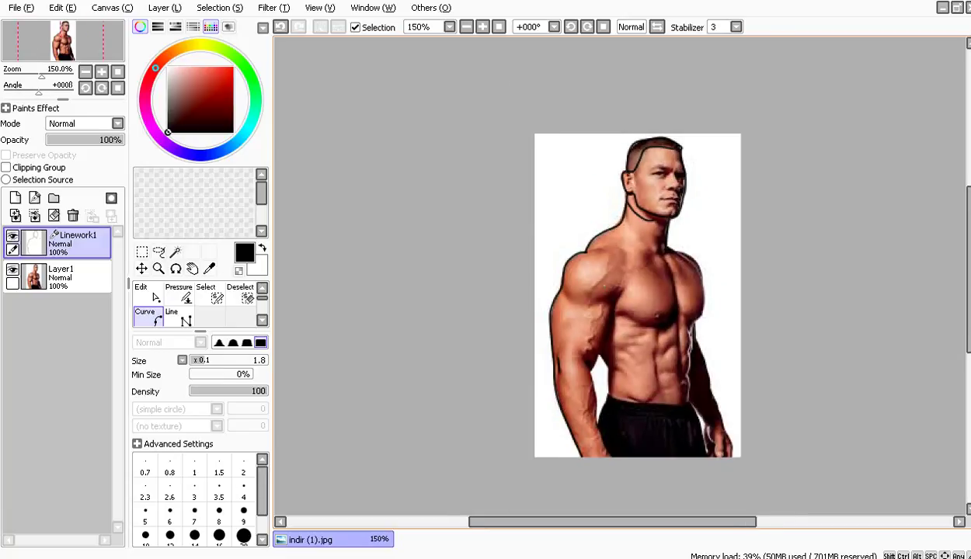
Draw the near arm's deltoid and biceps lines and its inner contour, checking the linework with the photo layer hidden
scroll(599, 287, "up", 1)
left_click_drag(611, 247, 585, 349)
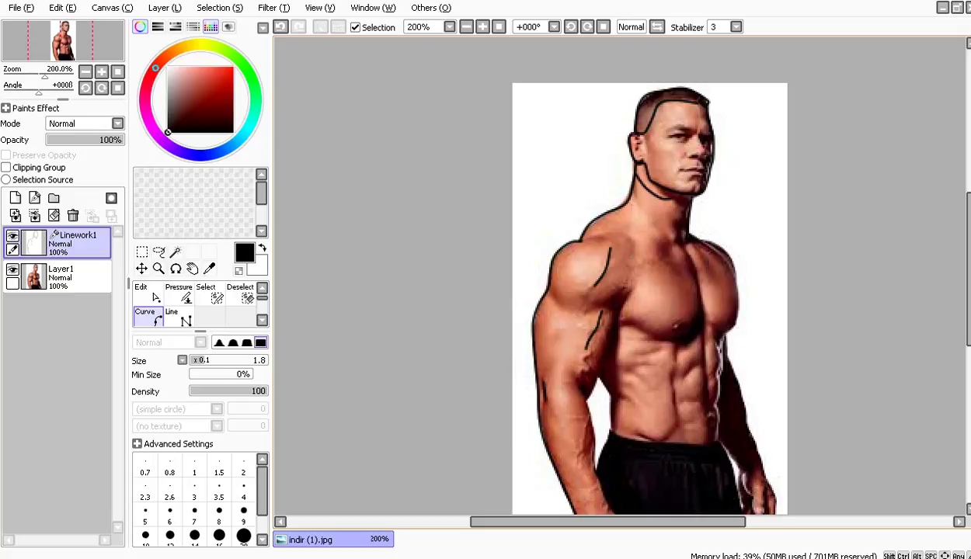
mouse_move(633, 240)
left_mouse_down()
mouse_move(627, 276)
mouse_move(592, 321)
left_mouse_up()
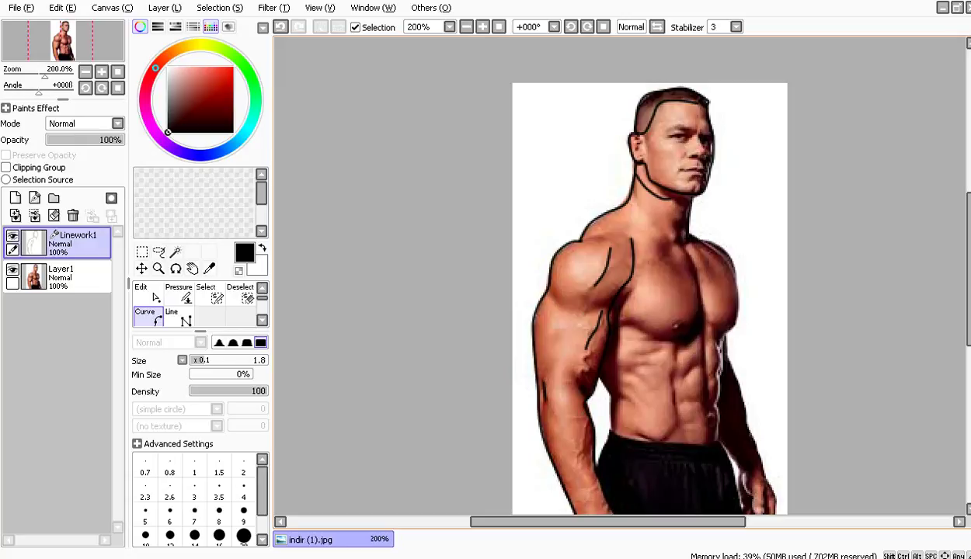
left_click(12, 268)
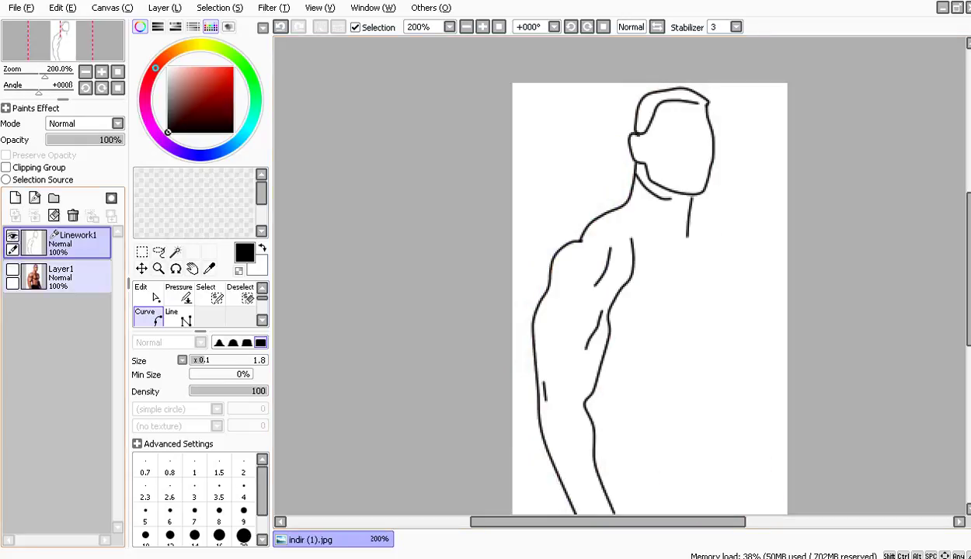
left_click(12, 269)
left_click(13, 269)
left_click(12, 269)
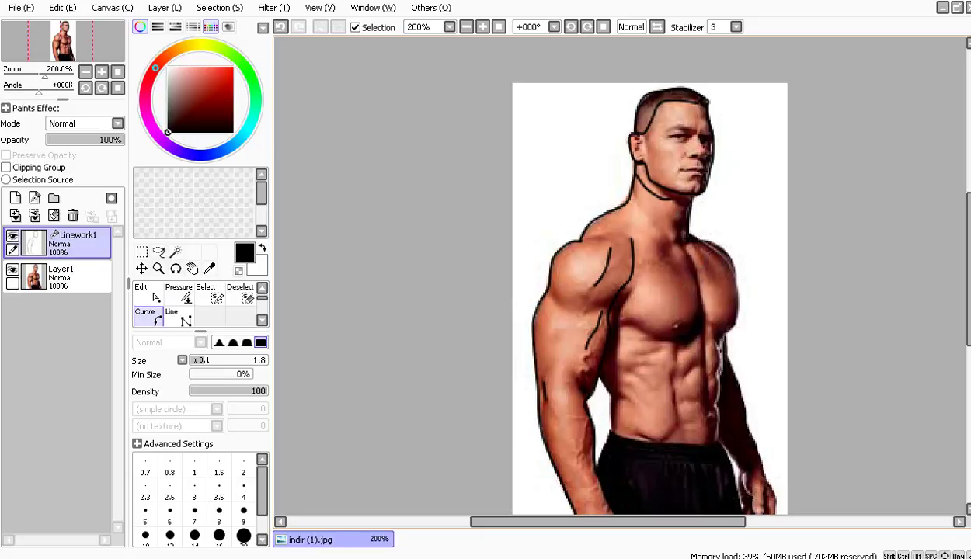
Trace the crease at the base of the neck and the torso's centre line to the waistband, checking with the photo hidden
left_click(672, 223)
double_click(670, 236)
left_click(671, 235)
left_click(685, 246)
left_click(691, 268)
left_click(701, 326)
left_click(703, 376)
left_click(706, 420)
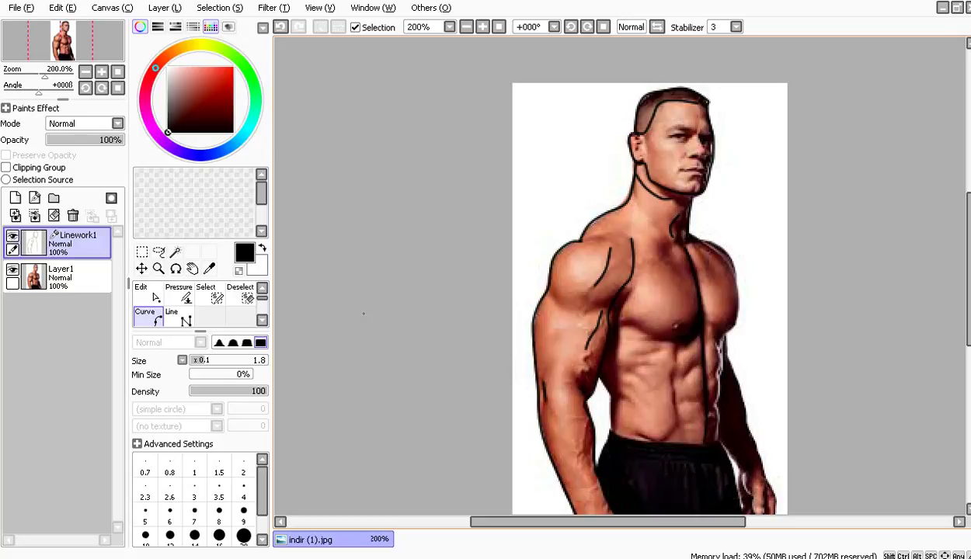
left_click(62, 276, "shift")
left_click(12, 270)
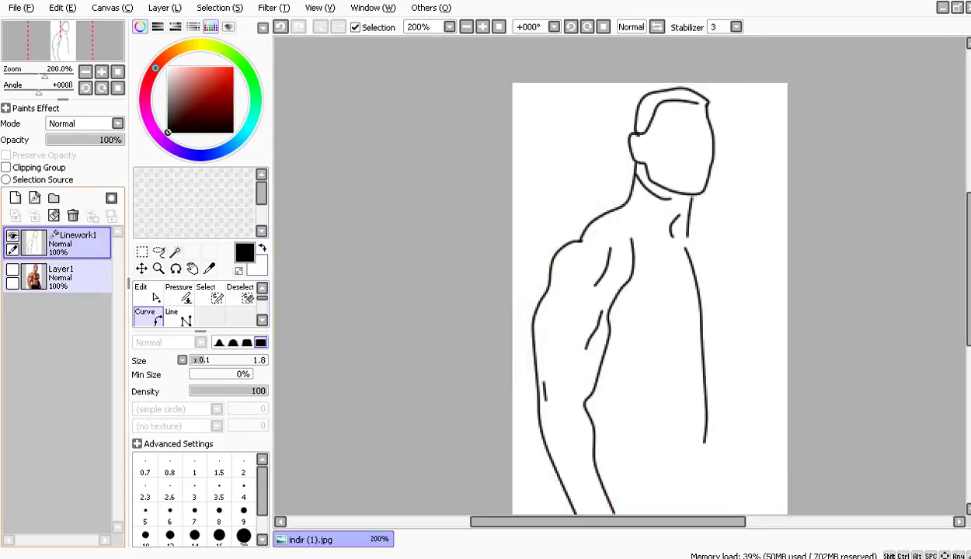
left_click(13, 269)
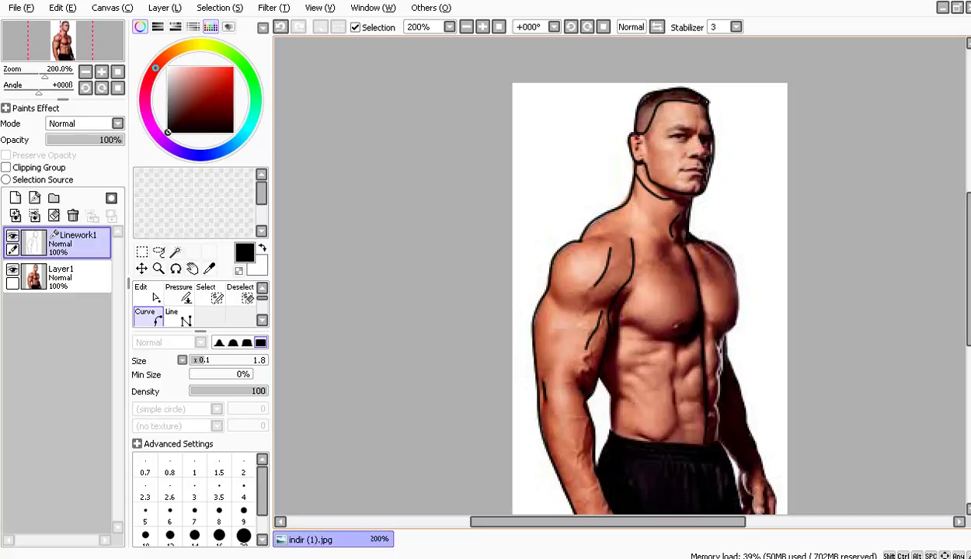
Trace the far shoulder, outer chest and far side of the torso down to the waist, checking with the photo layer hidden
left_click(689, 239)
left_click(720, 253)
left_click(738, 284)
left_click(739, 313)
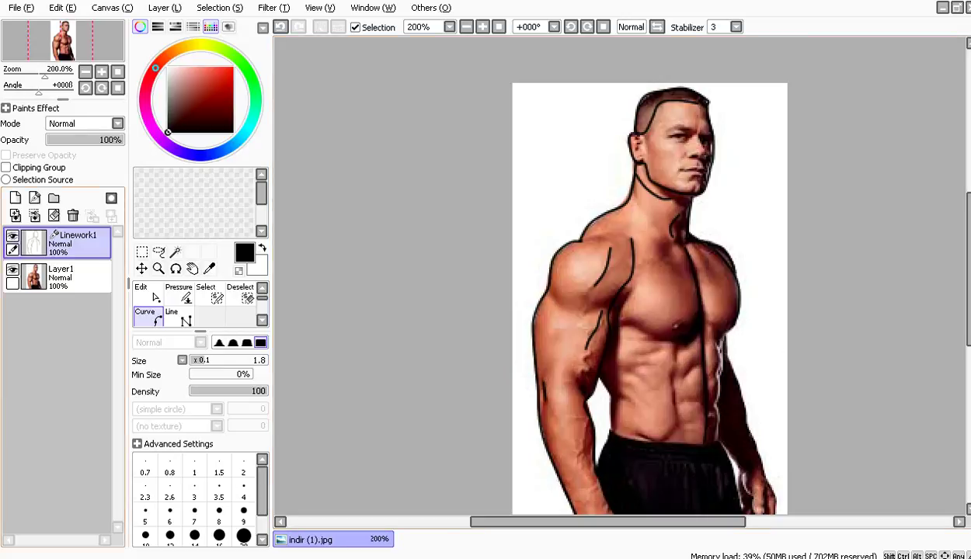
left_click(12, 269)
left_click(12, 269)
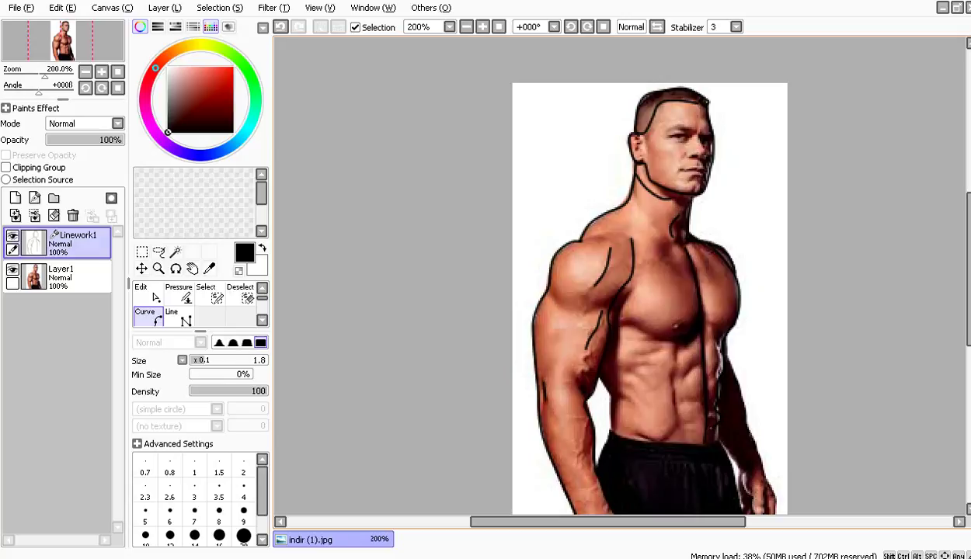
key("ctrl")
left_click(12, 269)
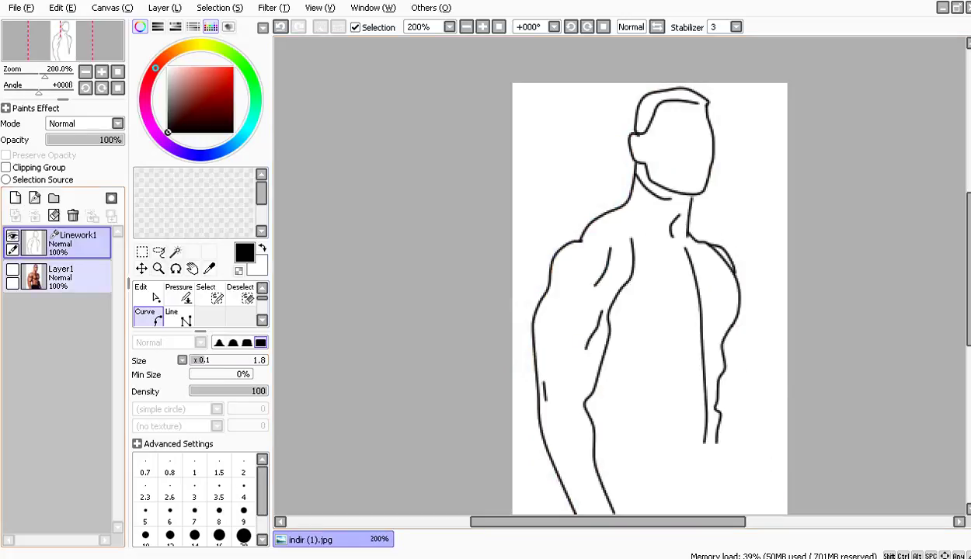
left_click(12, 268)
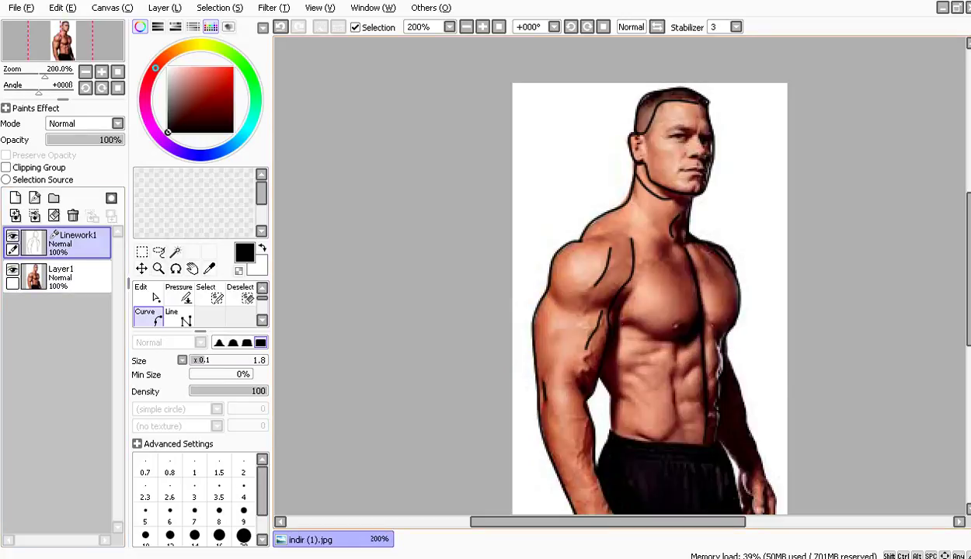
Trace the far arm's contours down to the hand and fingers, redoing the misplaced forearm line, and hide the photo to check
left_click(724, 339)
left_click(729, 354)
left_click(736, 375)
left_click(741, 388)
left_click(747, 429)
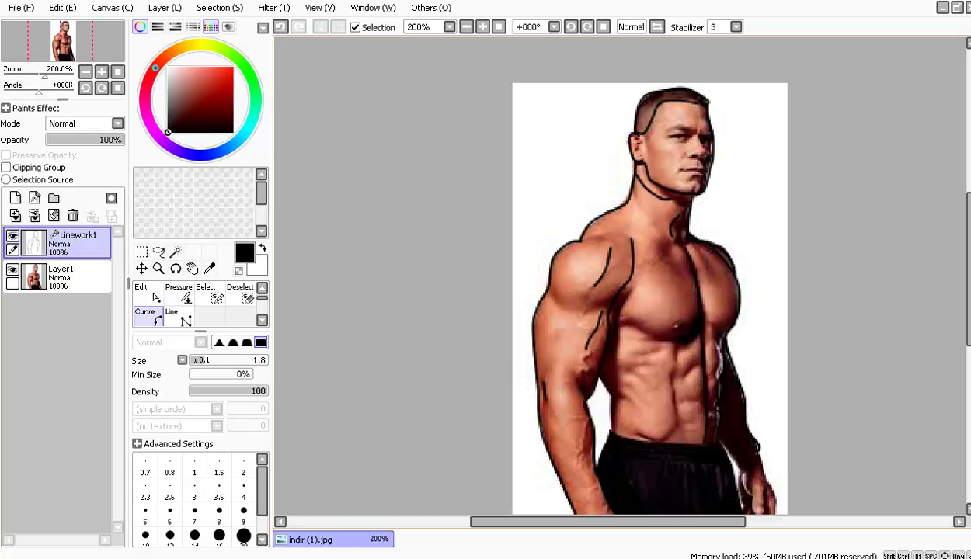
key("ctrl")
key("ctrl+z")
left_click(712, 419)
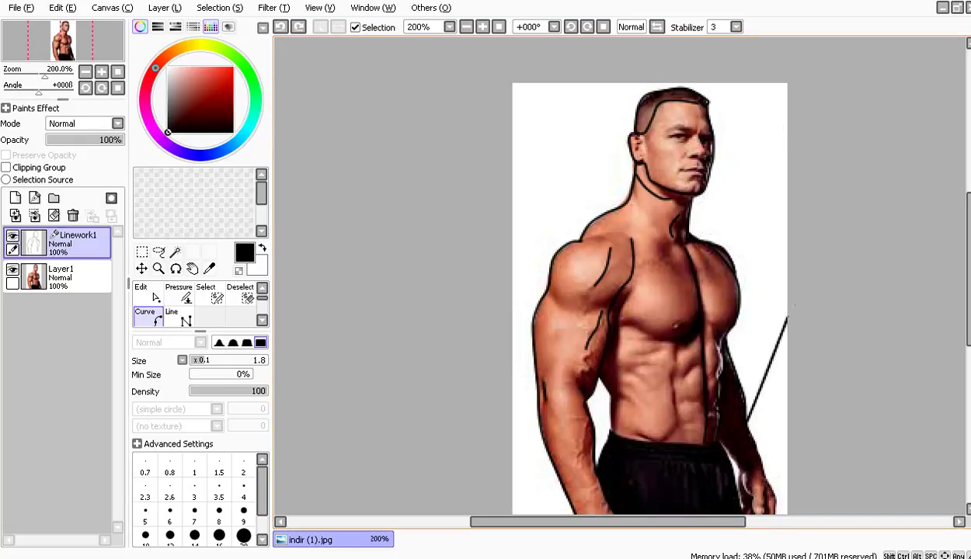
left_click(769, 479)
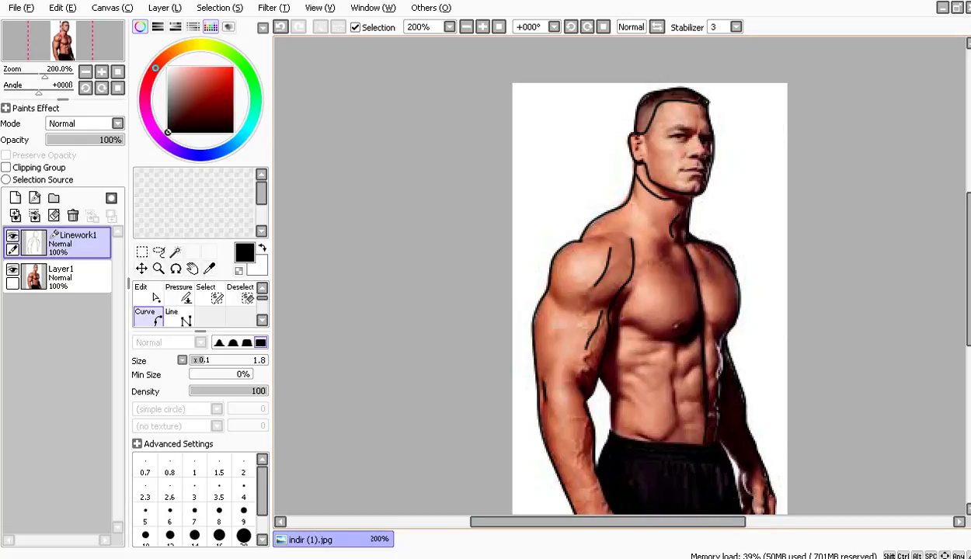
left_click(776, 495)
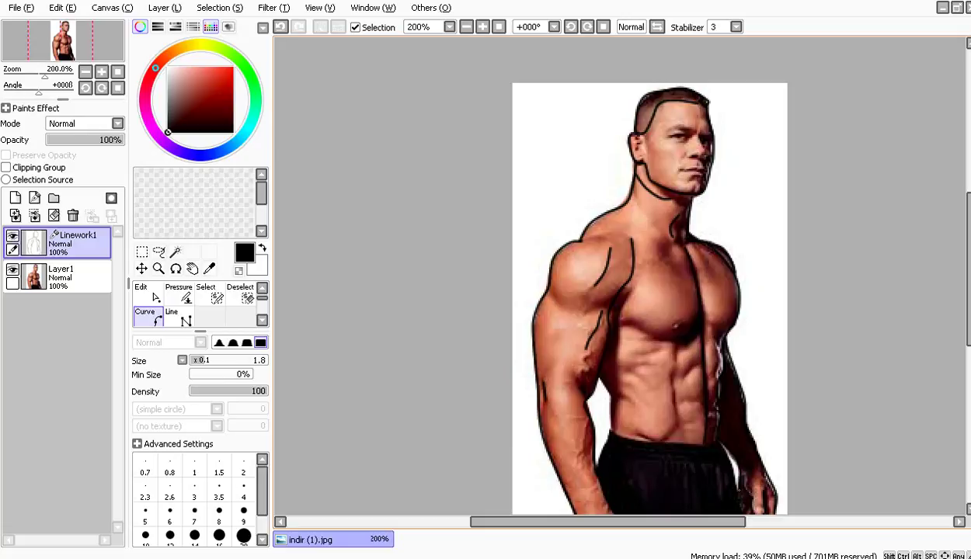
left_click(12, 269)
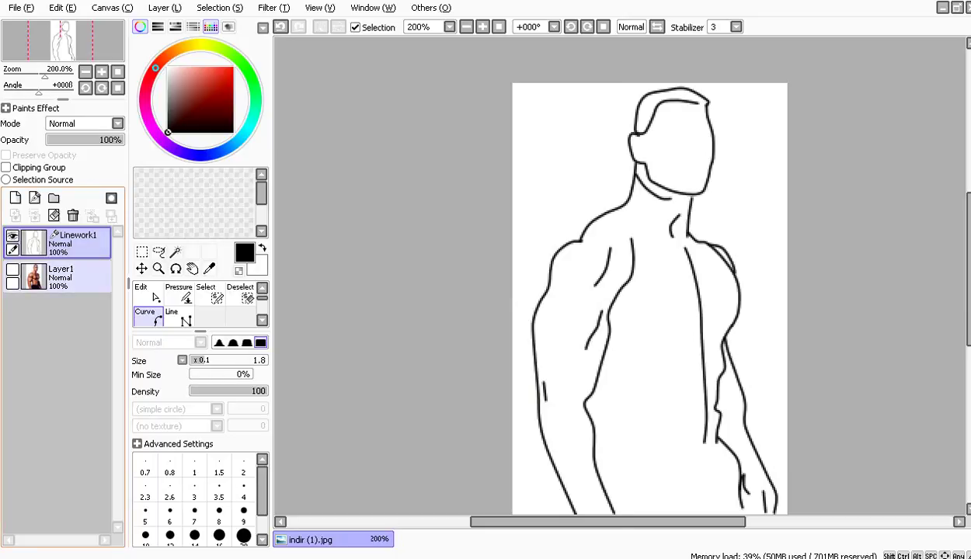
Show the photo layer, trace the lower edge of the near pectoral, and compare the linework with the photo briefly hidden
left_click(12, 269)
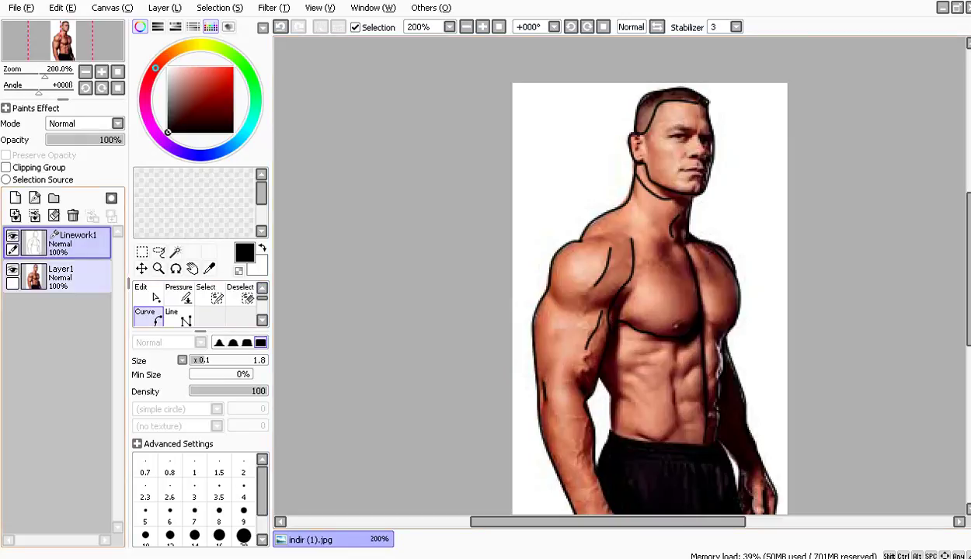
left_click(13, 269)
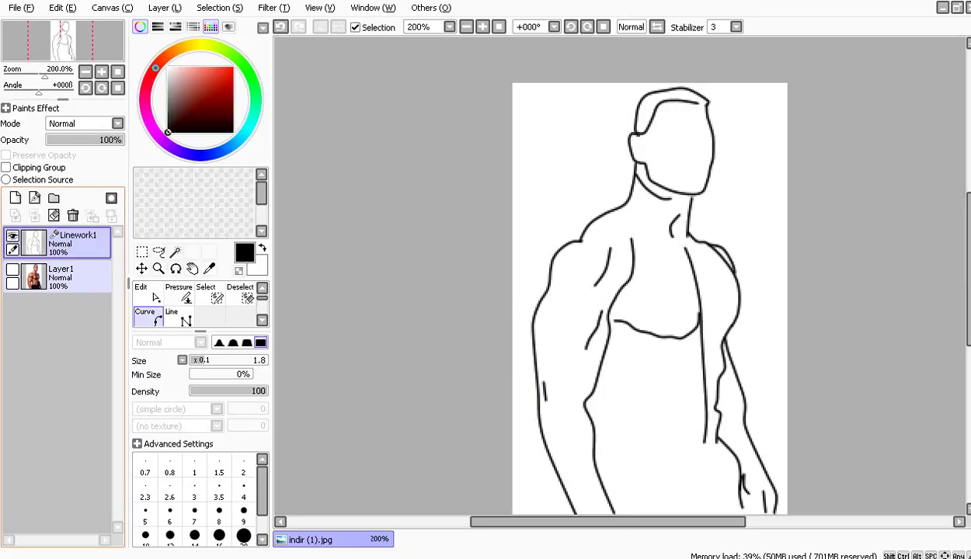
left_click(12, 268)
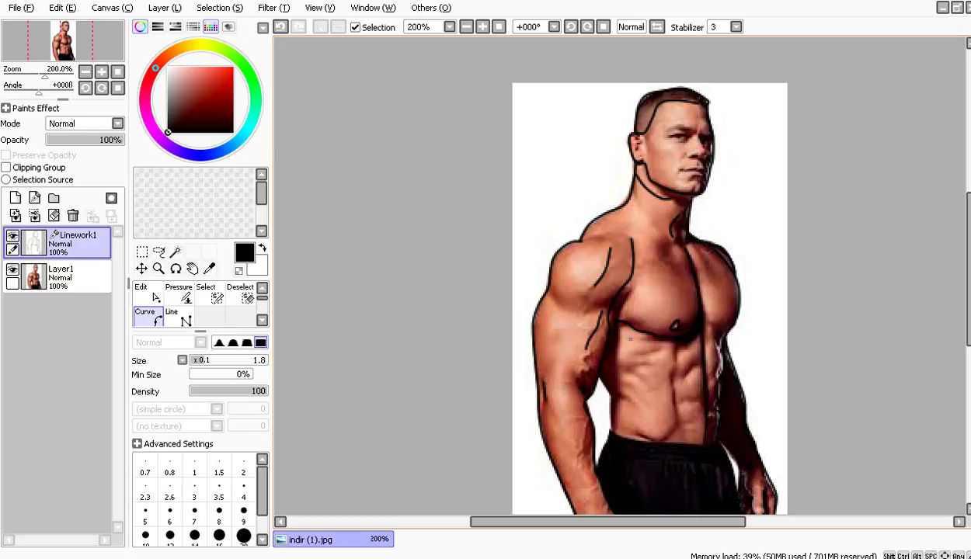
Draw the short rib and side muscle lines below the chest, and trace the near edge of the abdominals down to the waistband
left_click_drag(630, 339, 654, 339)
mouse_move(644, 352)
left_mouse_down()
mouse_move(660, 349)
mouse_move(632, 391)
left_mouse_up()
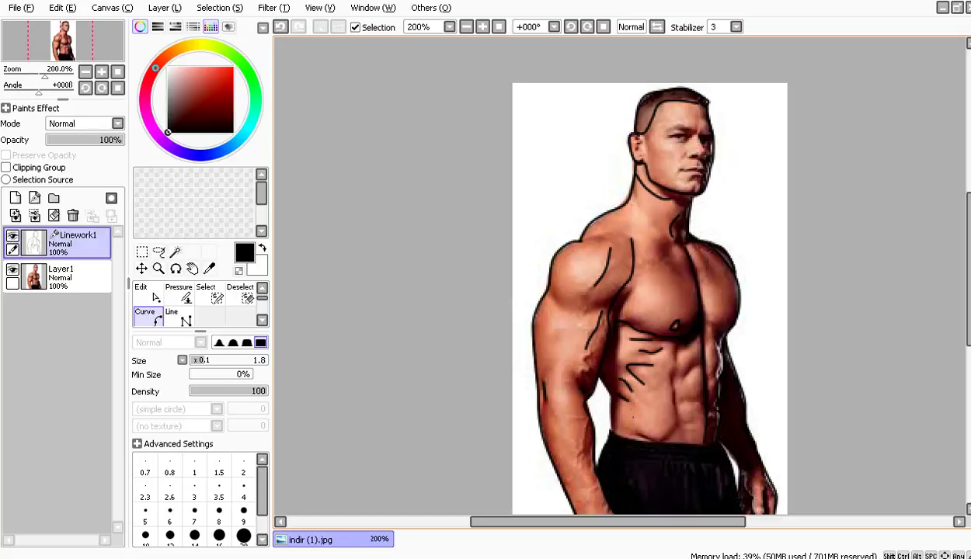
mouse_move(619, 423)
left_mouse_down()
mouse_move(659, 437)
mouse_move(659, 371)
mouse_move(677, 361)
mouse_move(676, 344)
left_mouse_up()
Switch to the web browser and play the suggested video "Blackbear - IDFC (Acoustic Version)" on YouTube
key("alt+Tab")
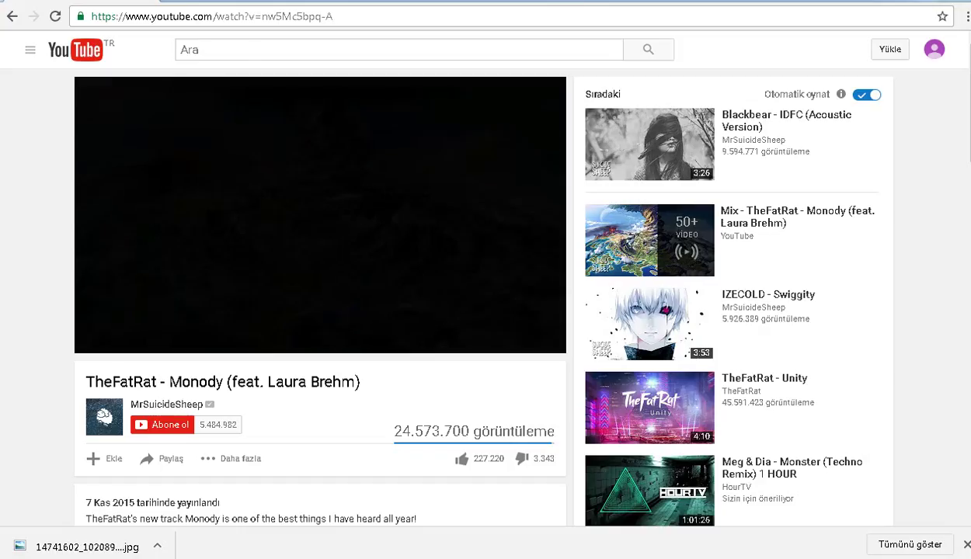
left_click(765, 123)
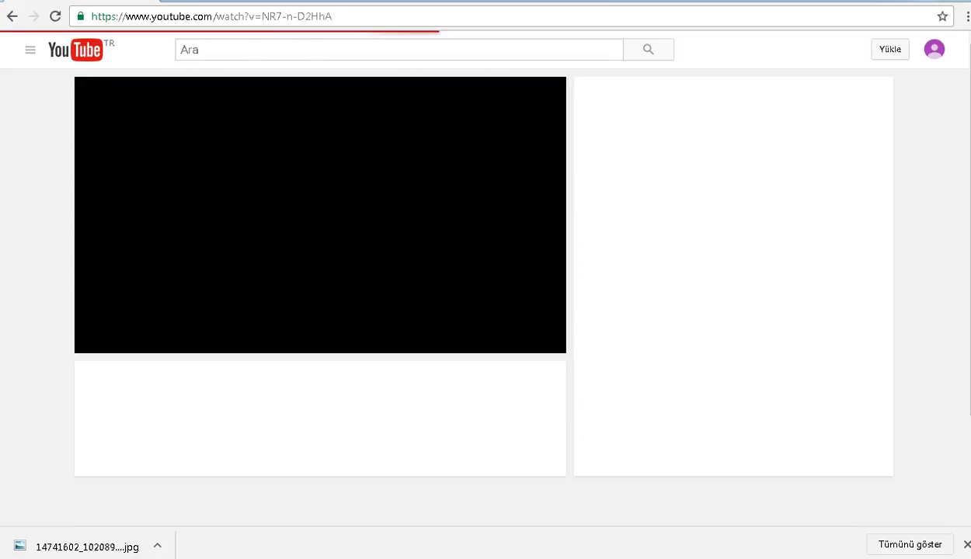
Switch back to PaintTool SAI and draw a crease across the middle of the abdominal muscles
key("alt+Tab")
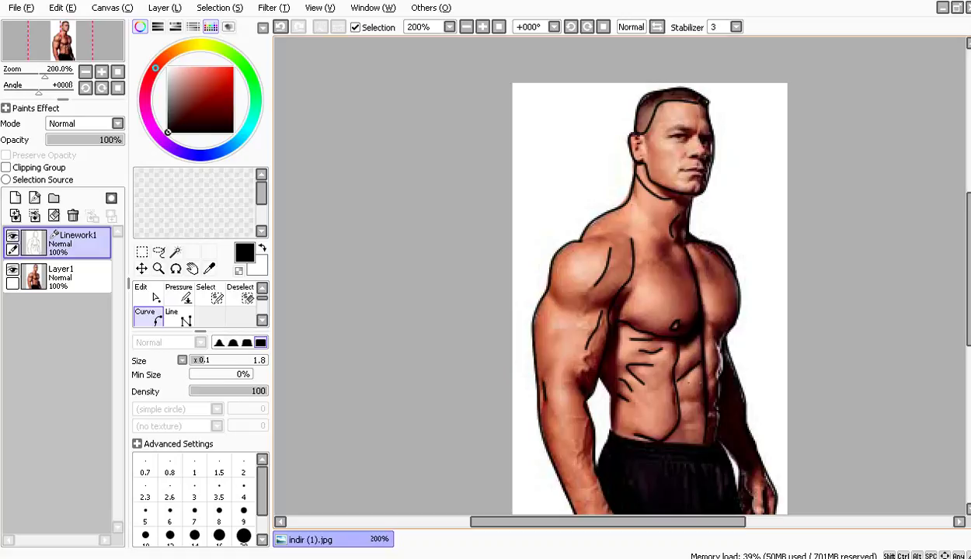
left_click_drag(683, 395, 657, 385)
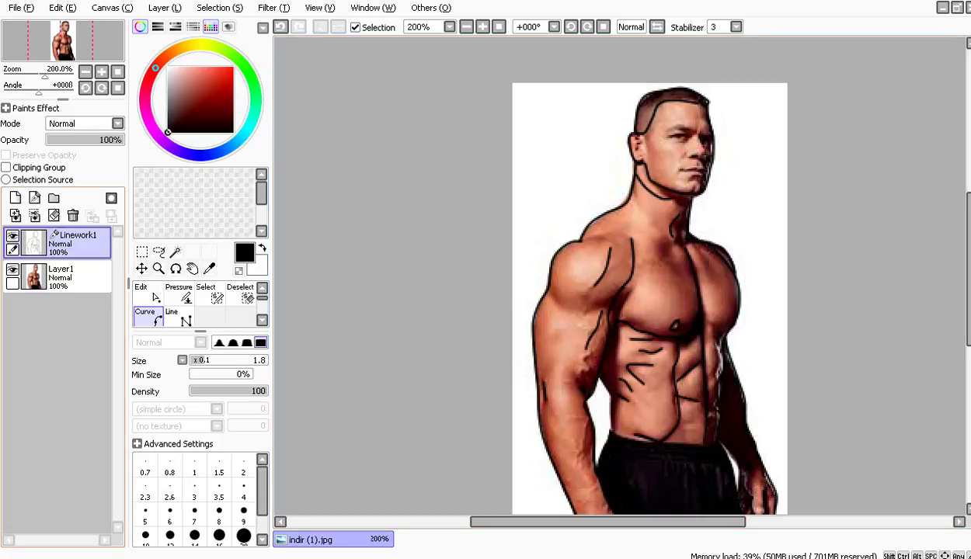
Extend the lower abdominal line along the waistband to the far side of the torso, and compare the linework with the photo hidden
left_click(13, 268)
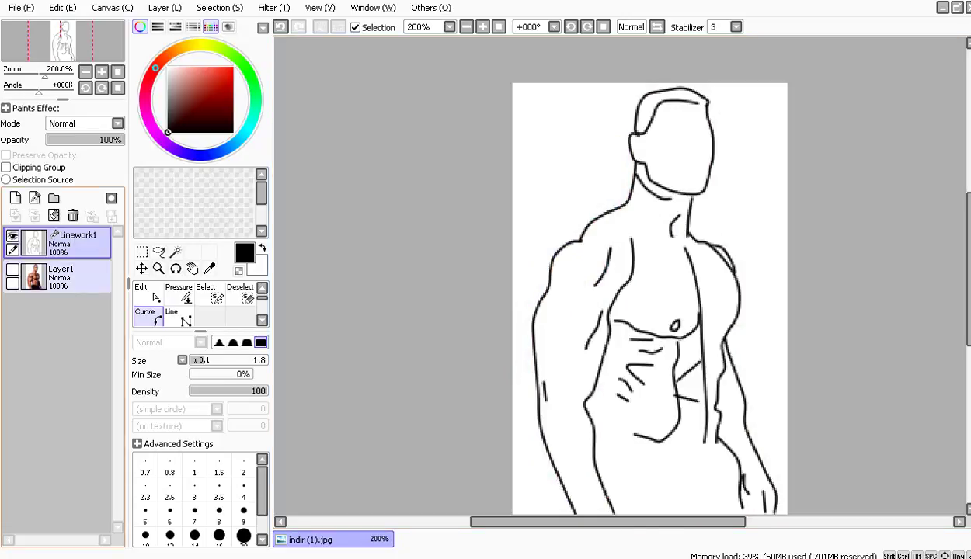
left_click(12, 269)
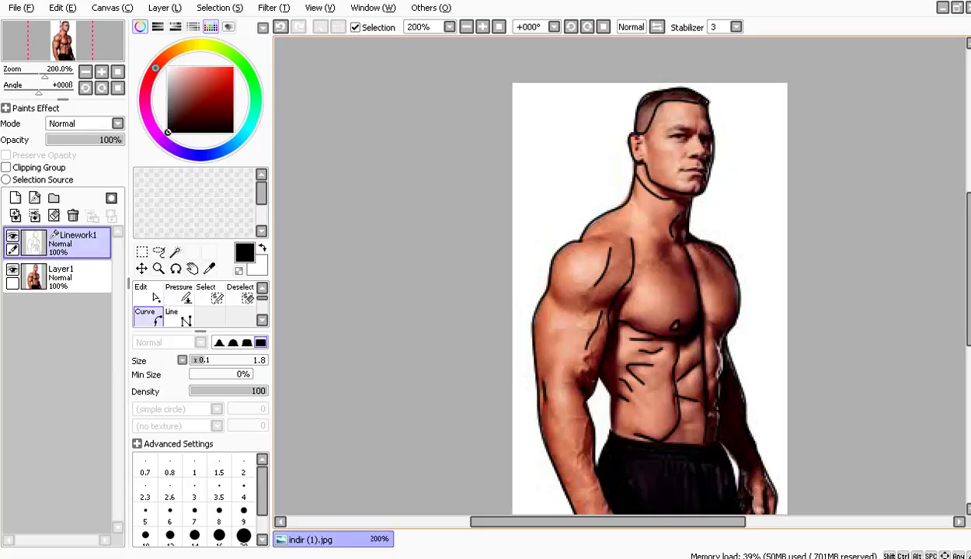
left_click(662, 442)
key("Escape")
left_click(76, 277)
left_click(12, 269)
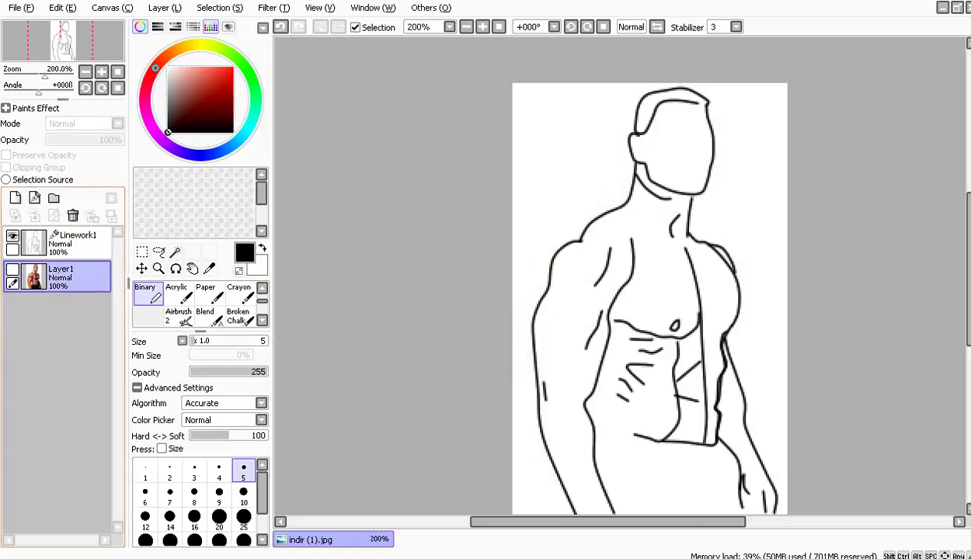
Show the photo and draw the collarbone, far upper chest and short far abdominal creases on Linework1, and hide the photo again
left_click(13, 269)
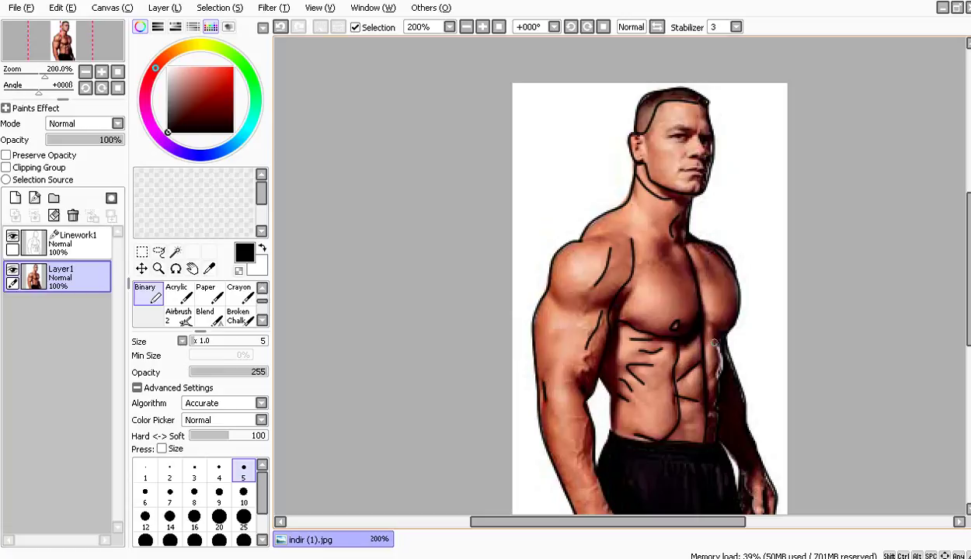
left_click(74, 241)
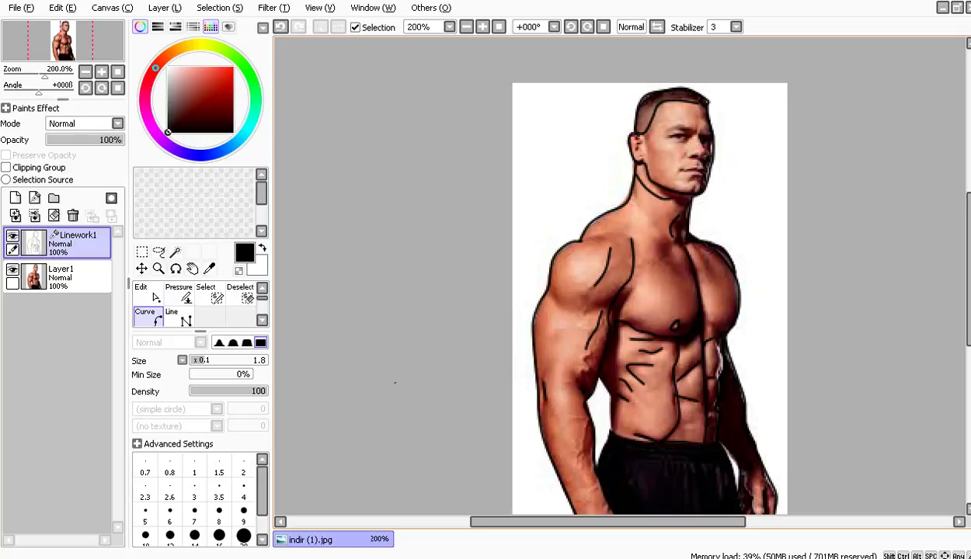
left_click(697, 245)
left_click(705, 262)
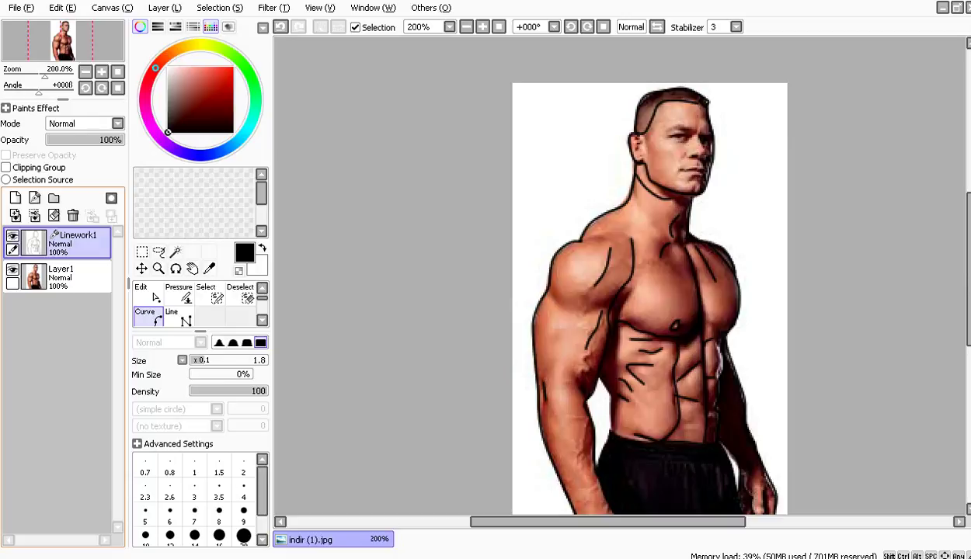
left_click(62, 277, "ctrl")
left_click(13, 269)
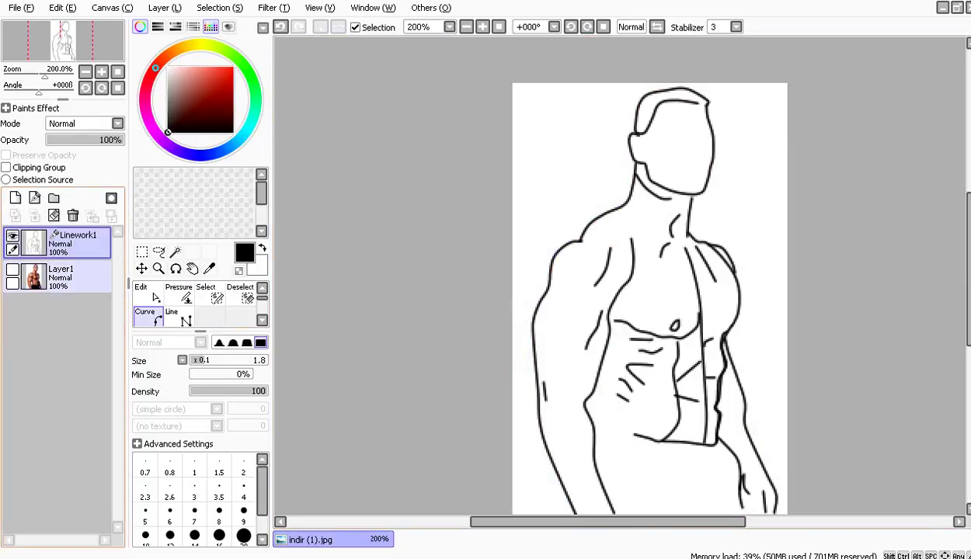
Trace the near side of the torso, the waistband and the trouser edges over the photo on Linework1, and hide Layer1 to check
left_click(12, 269)
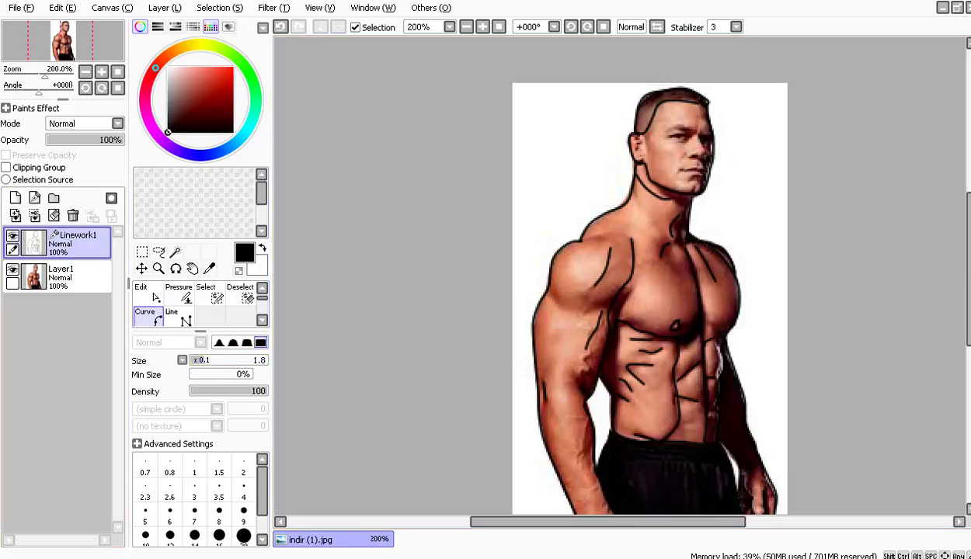
left_click(12, 269)
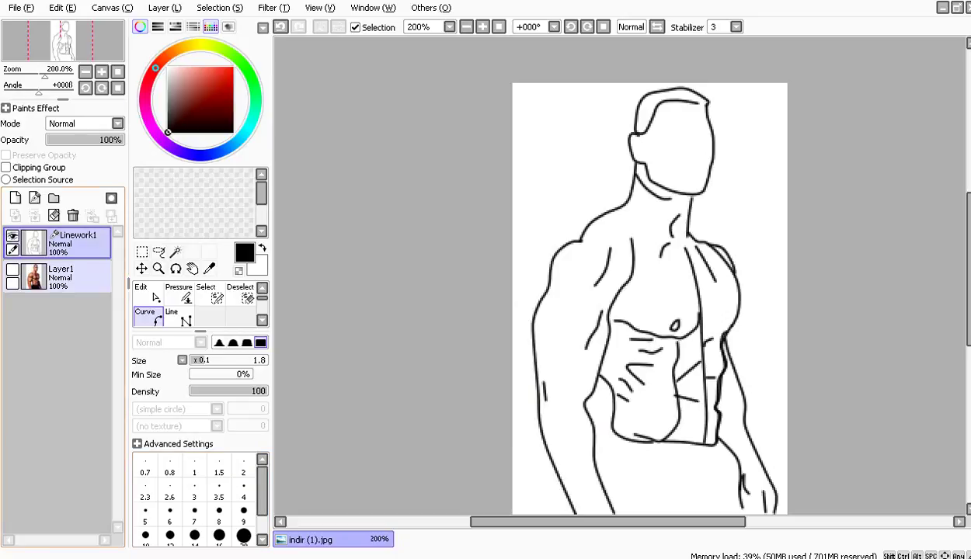
left_click(72, 277)
left_click(13, 269)
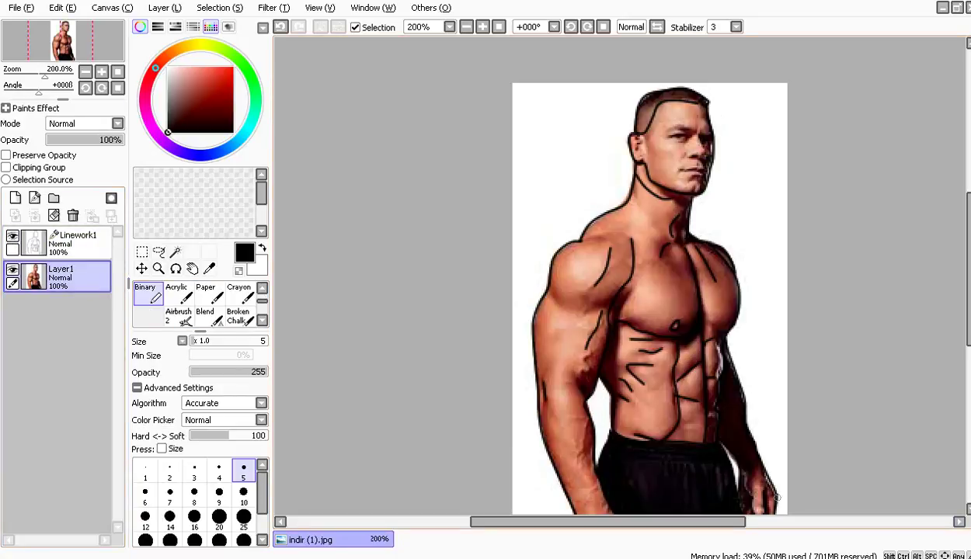
left_click(72, 244)
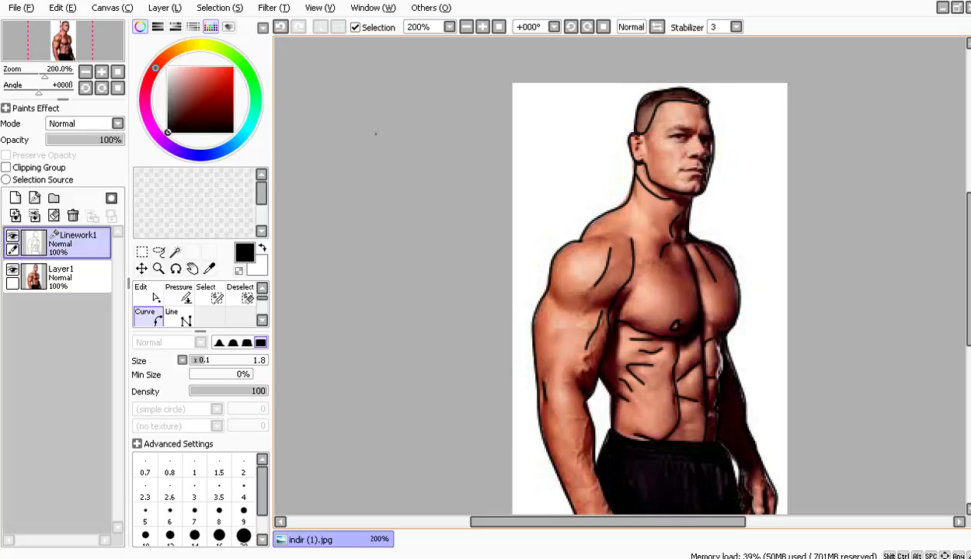
left_click(13, 269)
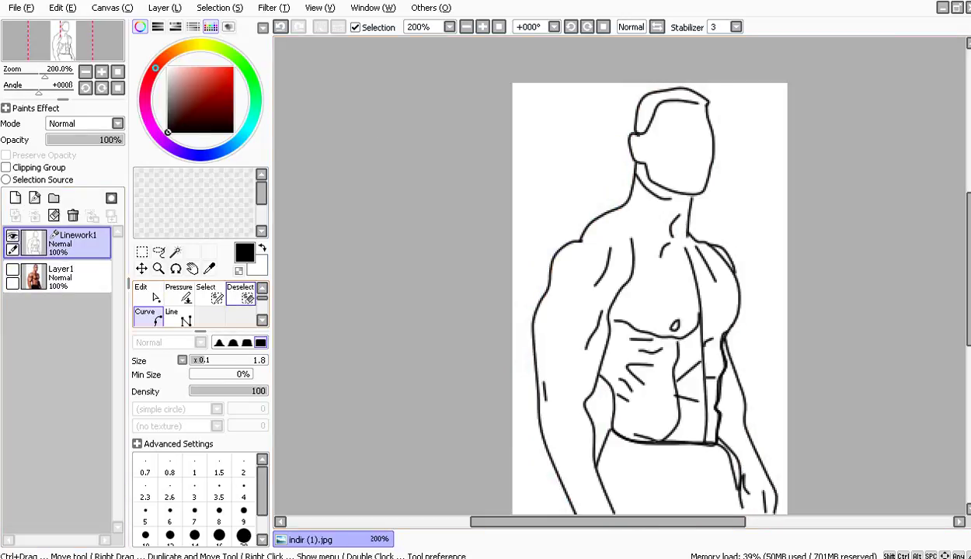